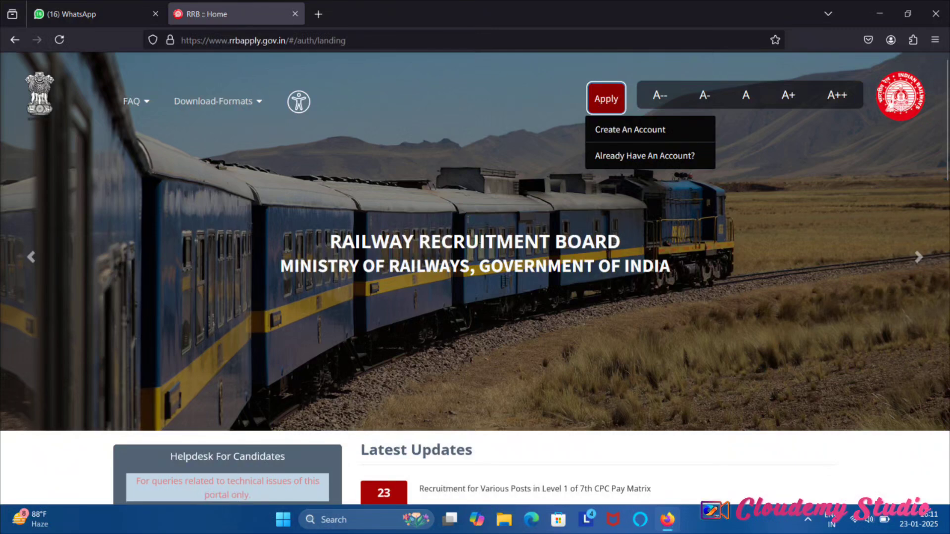
Mark the Create An Account and Already Have An Account? options of the Apply menu with thick red check strokes
left_click_drag(113, 308, 84, 305)
left_click_drag(110, 308, 116, 302)
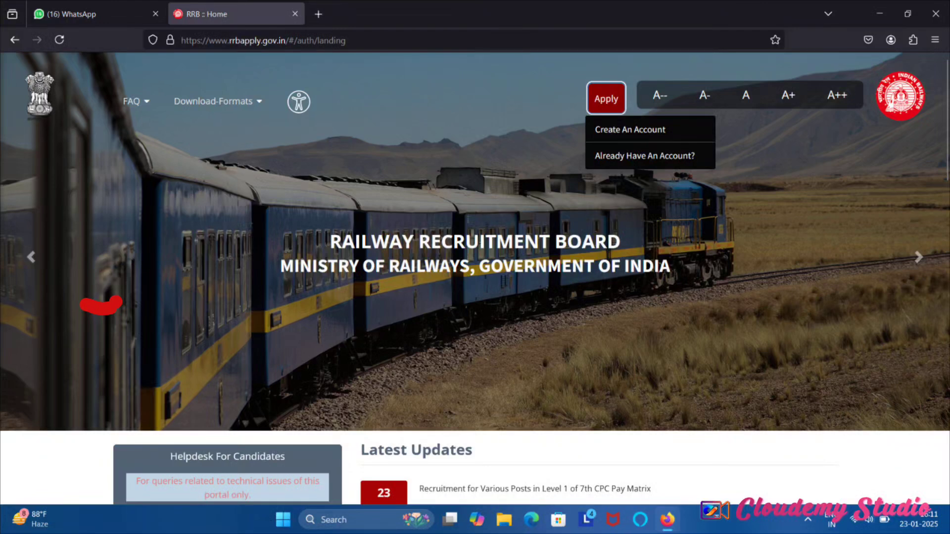
mouse_move(548, 126)
left_mouse_down()
mouse_move(562, 135)
mouse_move(686, 102)
left_mouse_up()
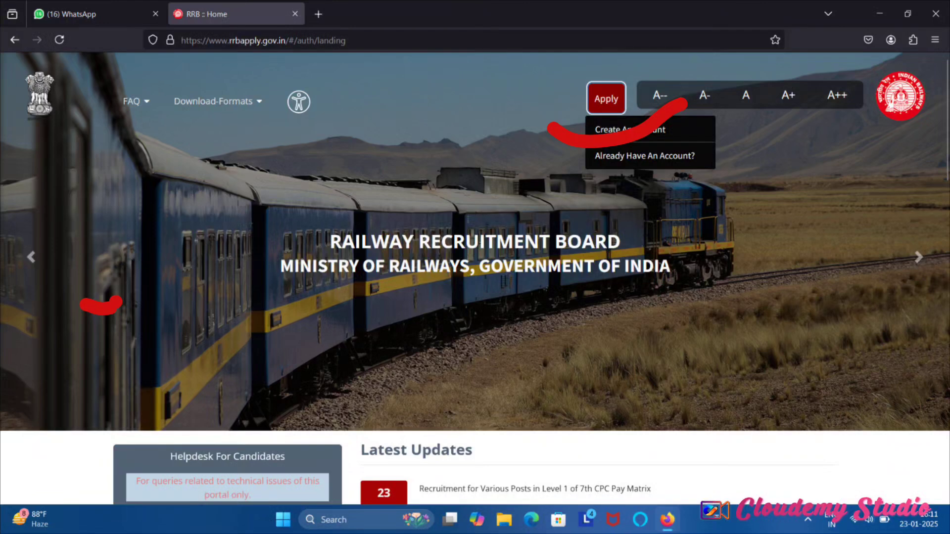
left_click_drag(560, 171, 658, 154)
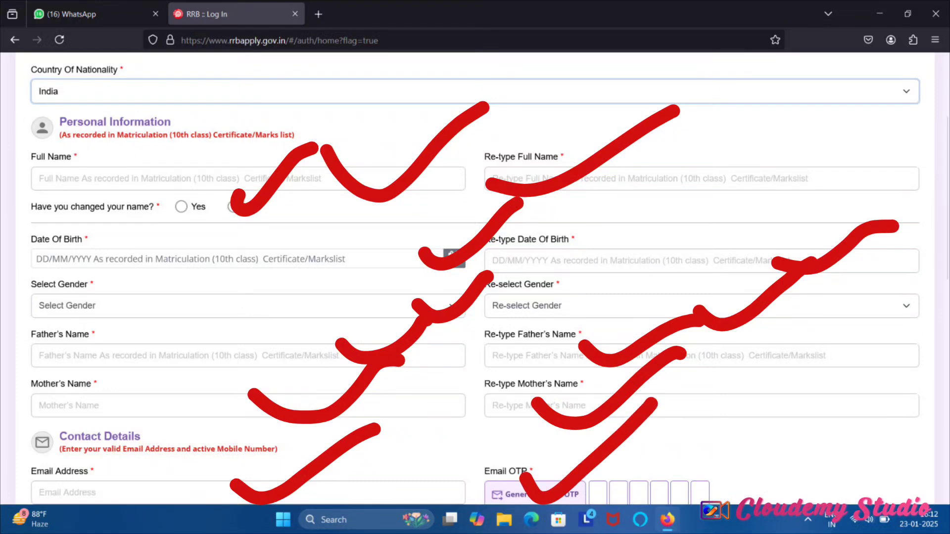
Mark the Password and Confirm Password fields with red check strokes, including the captcha area below them in the account creation form
scroll(475, 280, "down", 8)
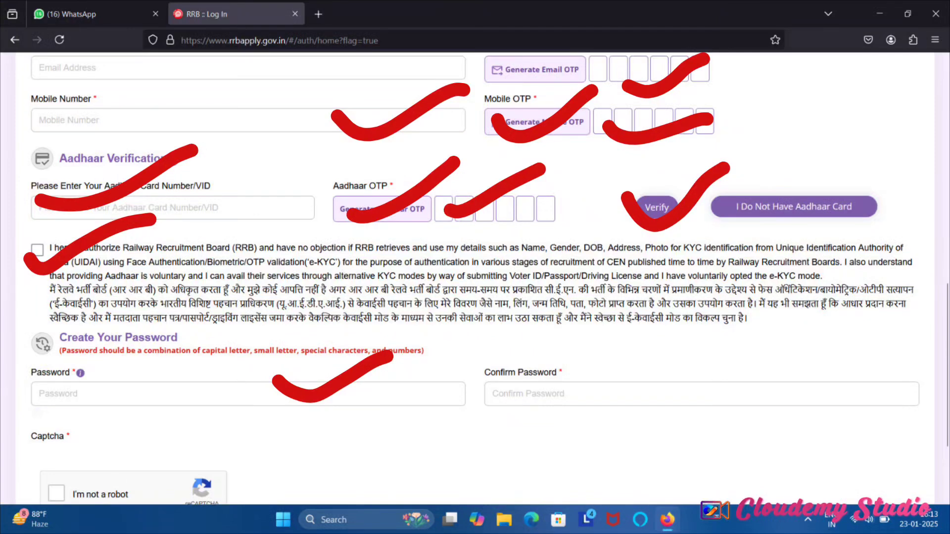
mouse_move(282, 391)
left_mouse_down()
mouse_move(306, 419)
mouse_move(433, 357)
left_mouse_up()
mouse_move(583, 402)
left_mouse_down()
mouse_move(588, 409)
mouse_move(760, 301)
left_mouse_up()
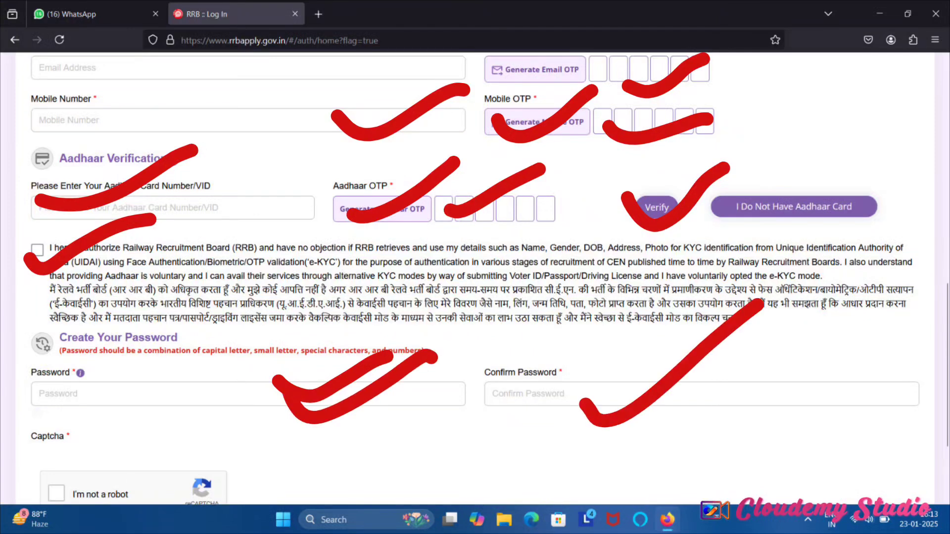
left_click_drag(267, 372, 402, 362)
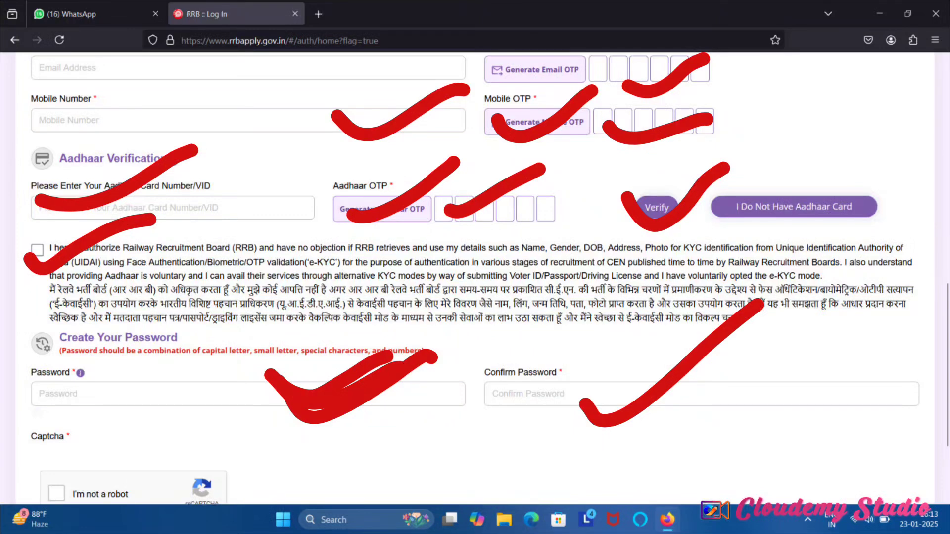
left_click_drag(522, 403, 645, 363)
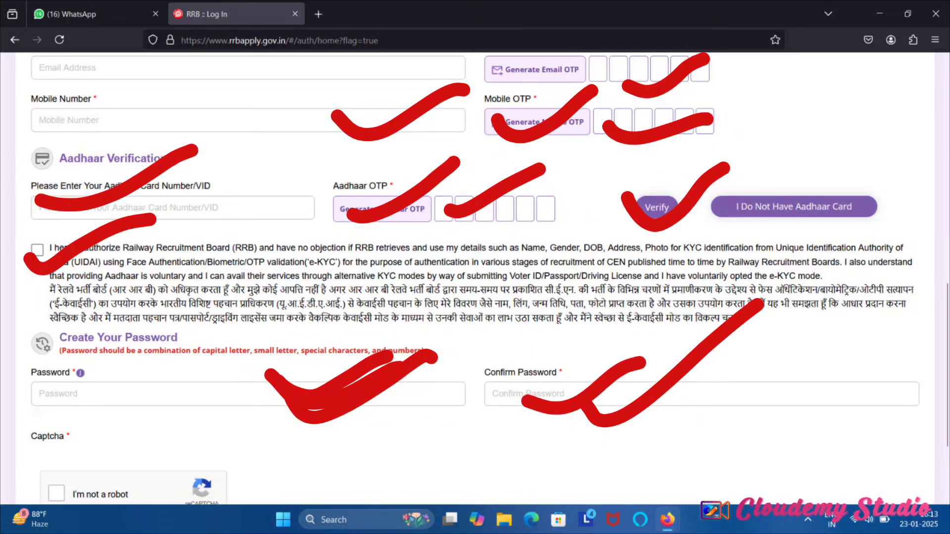
left_click_drag(510, 384, 626, 352)
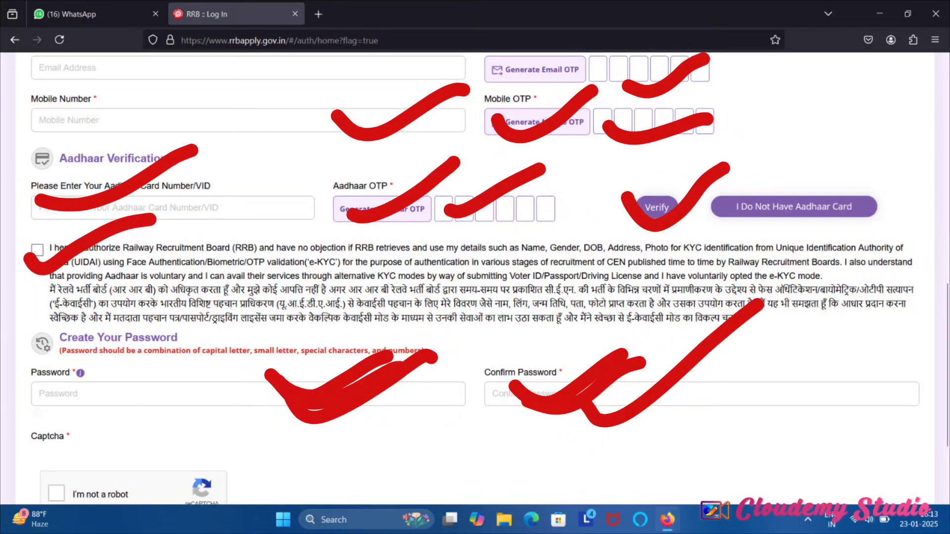
left_click_drag(207, 466, 281, 451)
left_click_drag(636, 487, 737, 448)
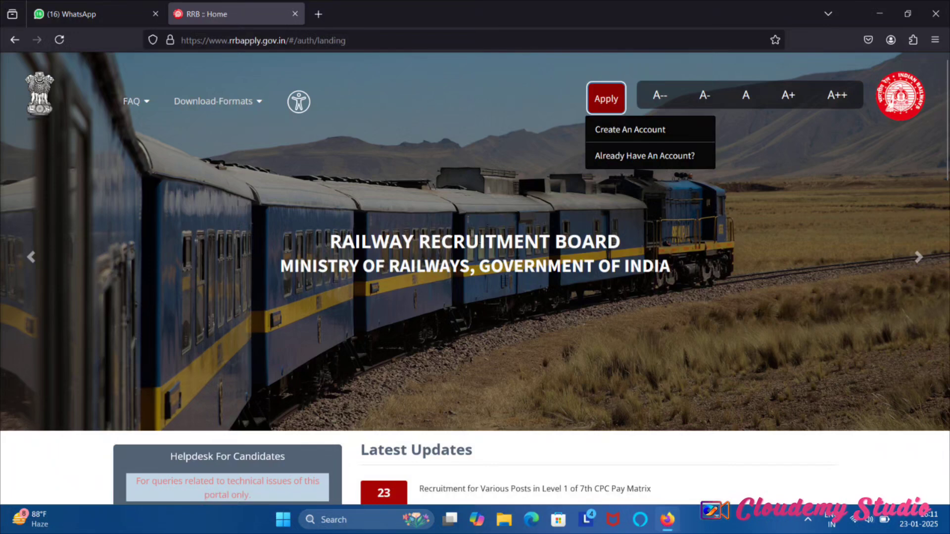
Mark the Already Have An Account? option under Apply on the RRB home page with a check stroke
left_click_drag(551, 161, 711, 161)
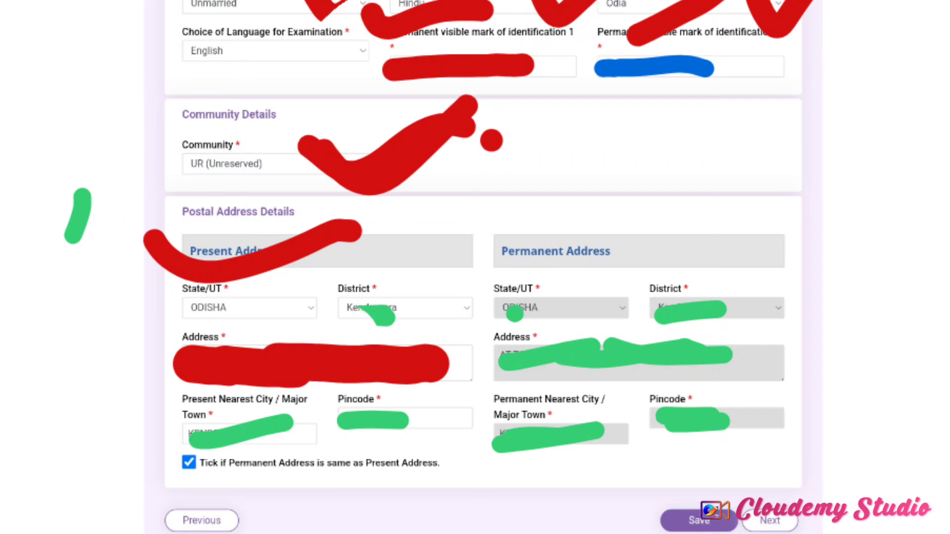
Mark the State/UT, District, Address, nearest city and Pincode fields of the Present Address with thin red check strokes
mouse_move(153, 303)
left_mouse_down()
mouse_move(181, 317)
mouse_move(314, 257)
left_mouse_up()
mouse_move(341, 294)
left_mouse_down()
mouse_move(433, 287)
mouse_move(466, 272)
left_mouse_up()
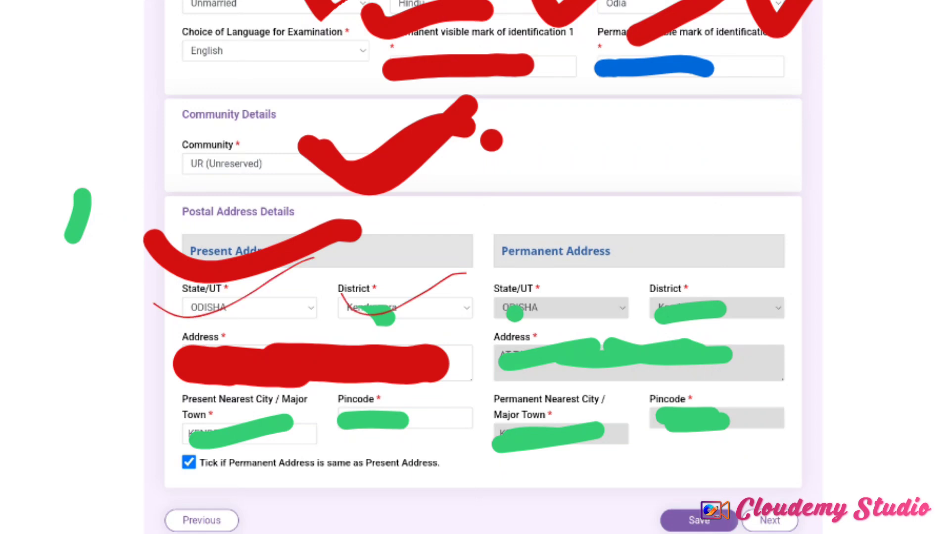
mouse_move(158, 351)
left_mouse_down()
mouse_move(205, 385)
mouse_move(322, 325)
left_mouse_up()
left_click_drag(162, 368, 245, 386)
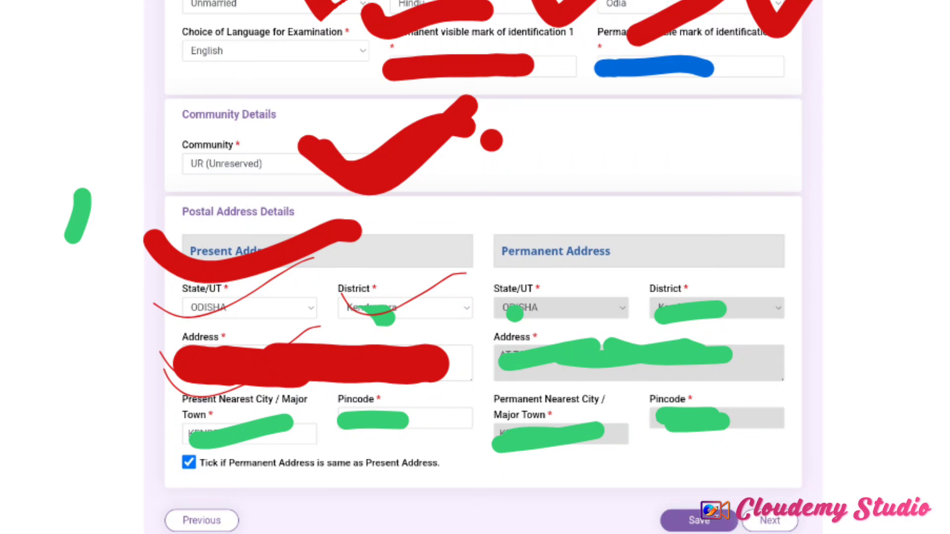
left_click_drag(145, 395, 269, 386)
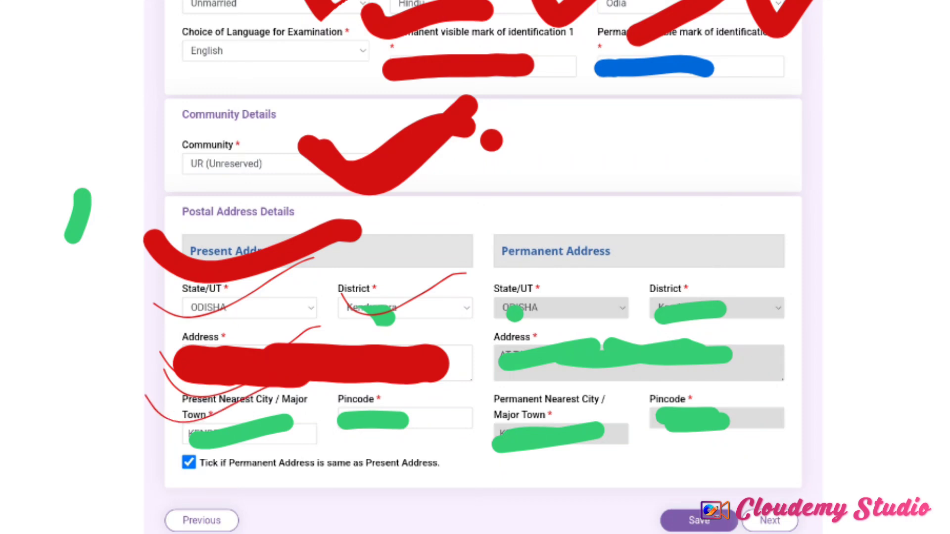
mouse_move(322, 406)
left_mouse_down()
mouse_move(371, 438)
mouse_move(515, 349)
left_mouse_up()
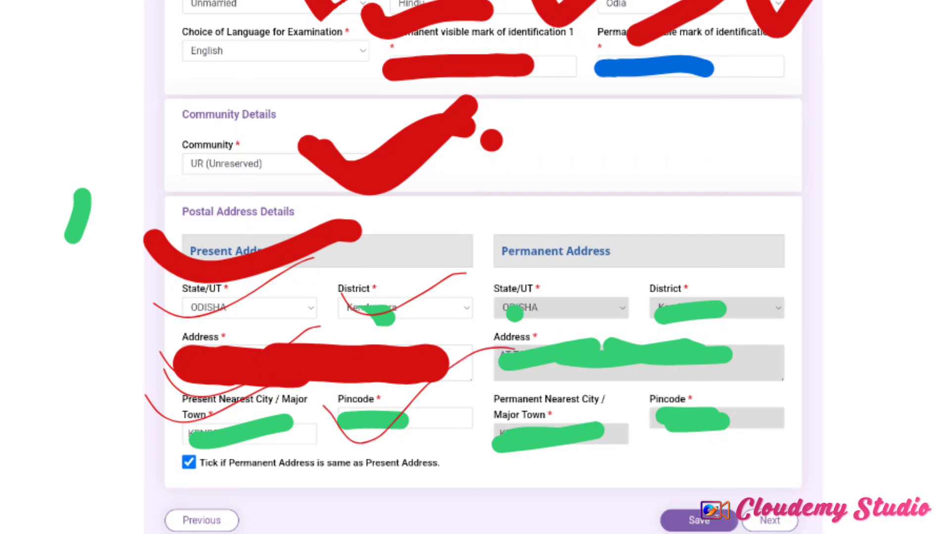
Mark the same-as-present-address checkbox and the Permanent Address State/UT, District, Address and nearest city fields with thin red check strokes
mouse_move(171, 444)
left_mouse_down()
mouse_move(247, 468)
mouse_move(275, 461)
left_mouse_up()
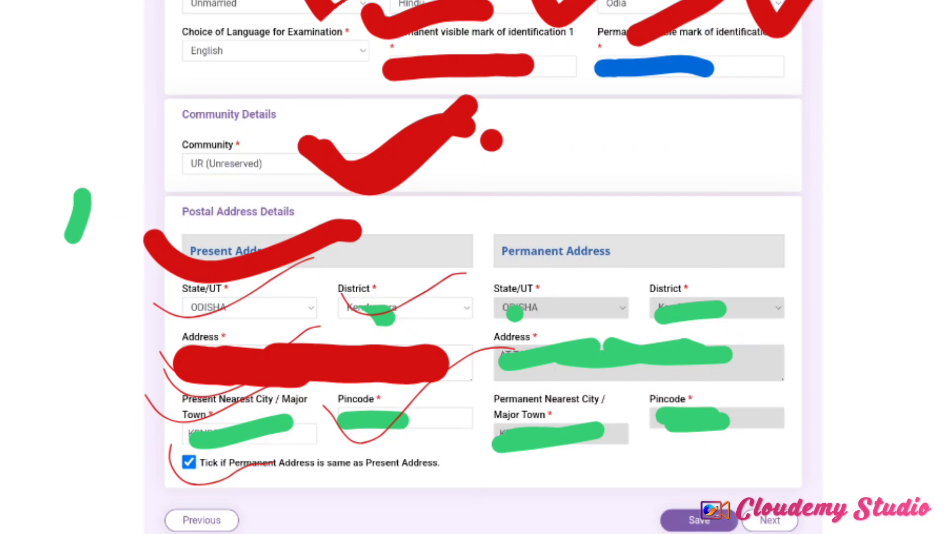
mouse_move(160, 451)
left_mouse_down()
mouse_move(211, 478)
mouse_move(263, 462)
left_mouse_up()
mouse_move(474, 275)
left_mouse_down()
mouse_move(488, 308)
mouse_move(669, 277)
mouse_move(865, 270)
left_mouse_up()
mouse_move(476, 348)
left_mouse_down()
mouse_move(540, 380)
mouse_move(668, 311)
left_mouse_up()
left_click_drag(494, 420, 624, 394)
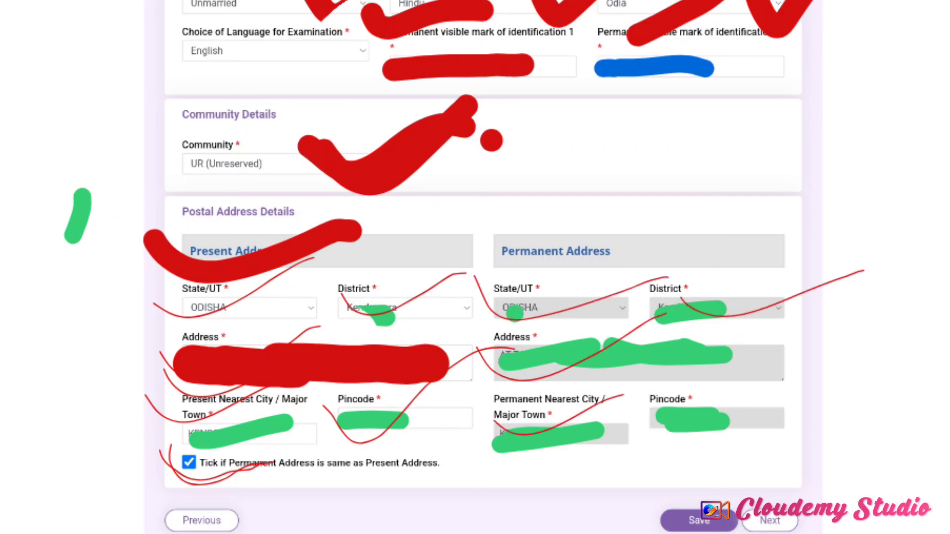
Add more red check strokes over the same-as-present-address checkbox and mark the Save and Next buttons
mouse_move(166, 443)
left_mouse_down()
mouse_move(207, 476)
mouse_move(298, 435)
left_mouse_up()
mouse_move(142, 451)
left_mouse_down()
mouse_move(181, 467)
mouse_move(333, 412)
left_mouse_up()
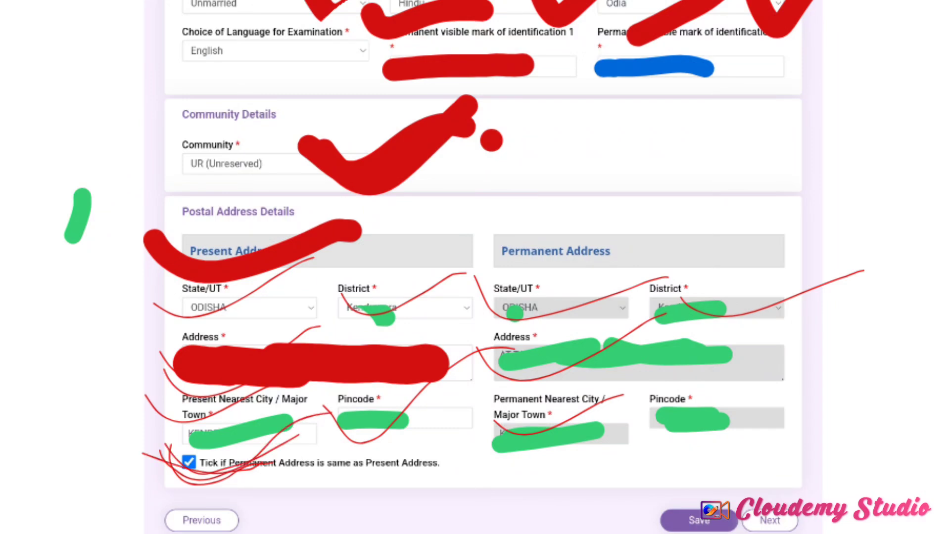
mouse_move(670, 503)
left_mouse_down()
mouse_move(711, 517)
mouse_move(784, 465)
left_mouse_up()
left_click_drag(786, 507, 898, 423)
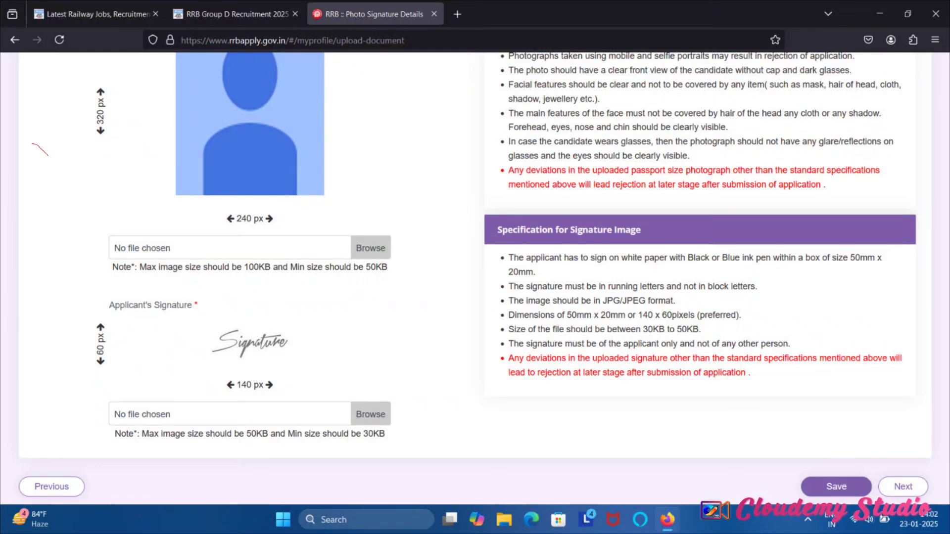
Mark the signature and photo upload fields, plus the Save and Next buttons, with thin red check strokes
left_click_drag(336, 414, 507, 374)
mouse_move(325, 235)
left_mouse_down()
mouse_move(422, 213)
mouse_move(498, 170)
left_mouse_up()
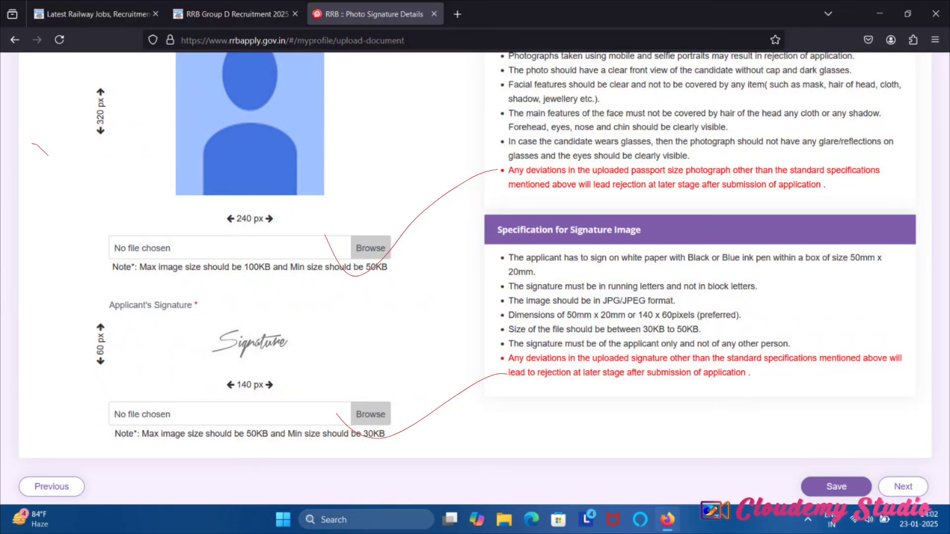
left_click_drag(786, 458, 933, 426)
left_click_drag(897, 488, 949, 465)
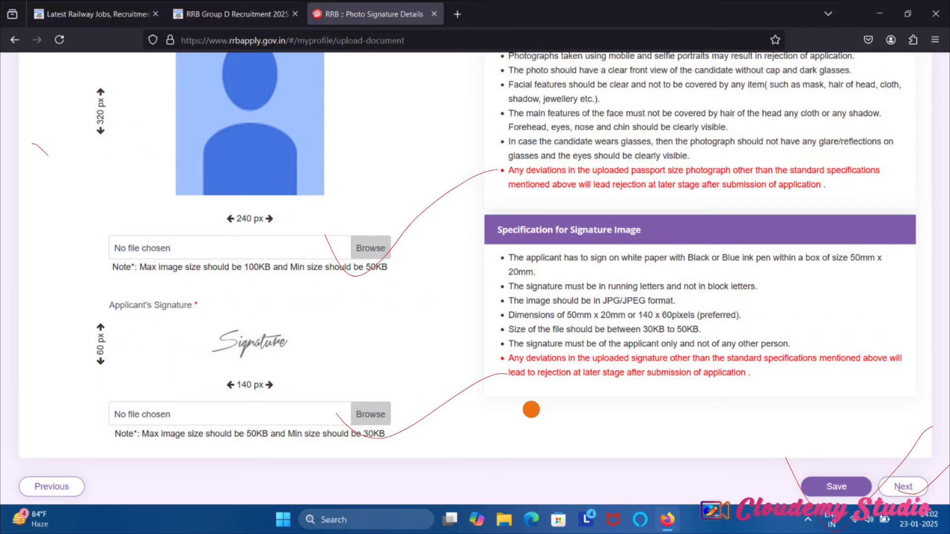
left_click_drag(871, 468, 948, 436)
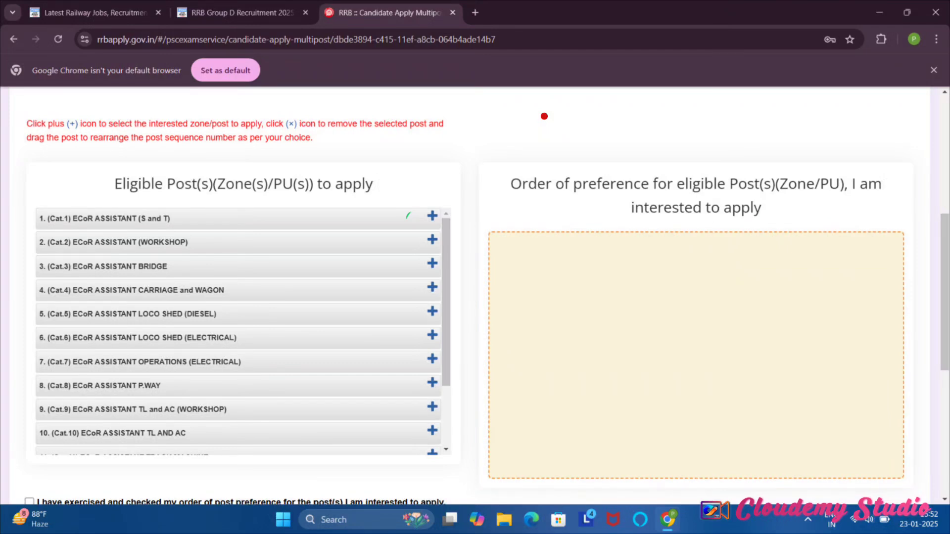
Mark the Cat.1, Cat.2 and Cat.8 eligible posts with orange checks and draw a 1 in the order-of-preference area
mouse_move(398, 207)
left_mouse_down()
mouse_move(418, 225)
mouse_move(515, 188)
left_mouse_up()
left_click_drag(403, 241, 515, 220)
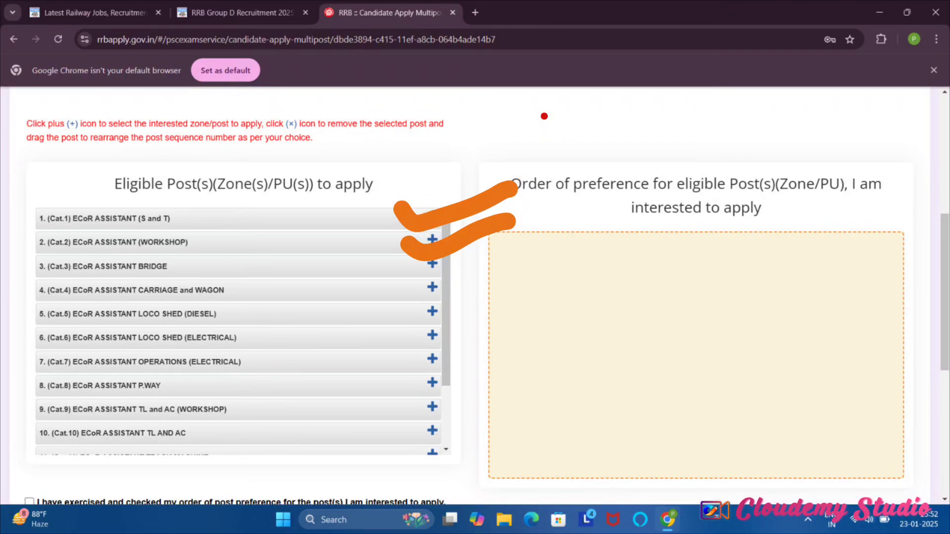
mouse_move(406, 378)
left_mouse_down()
mouse_move(421, 407)
mouse_move(483, 360)
left_mouse_up()
left_click(589, 268)
mouse_move(529, 256)
left_mouse_down()
mouse_move(509, 281)
mouse_move(530, 301)
left_mouse_up()
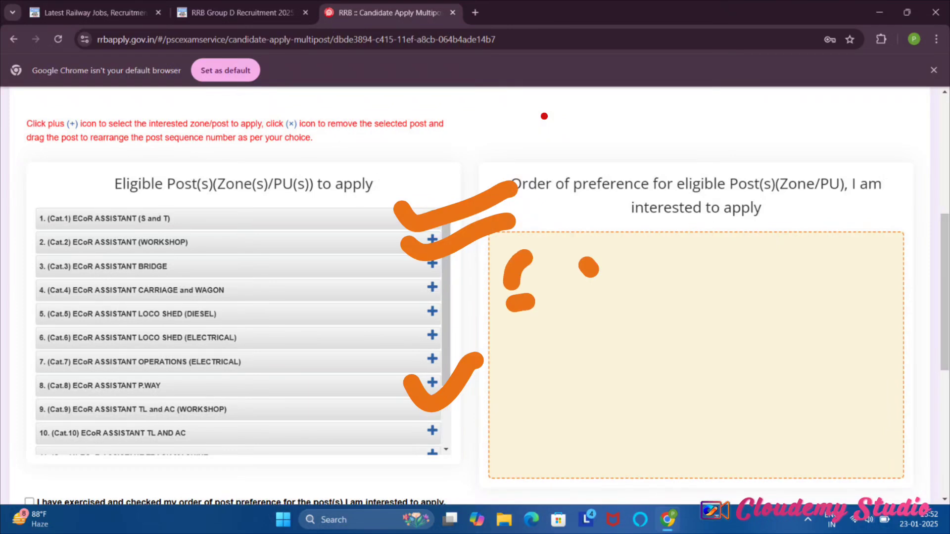
Mark the Cat.7, Cat.3 and Cat.4 posts in orange and write 2 and 3 plus a long stroke in the order-of-preference area
left_click_drag(47, 352, 141, 341)
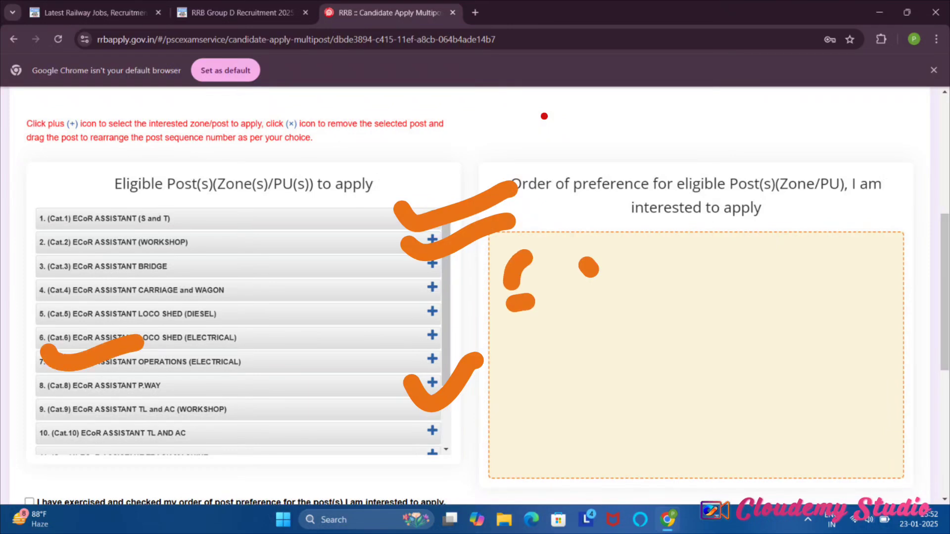
left_click_drag(515, 347, 621, 396)
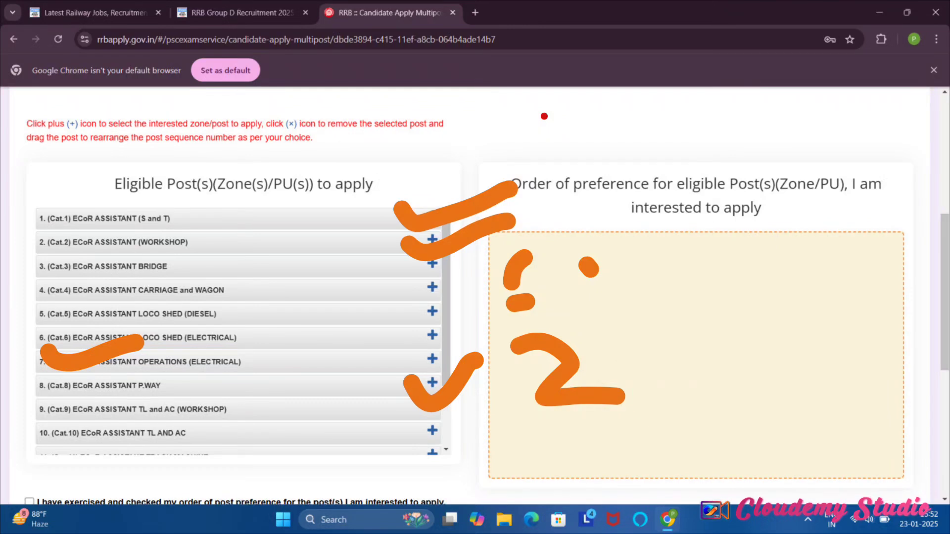
left_click(101, 269)
mouse_move(547, 432)
left_mouse_down()
mouse_move(594, 455)
mouse_move(591, 481)
left_mouse_up()
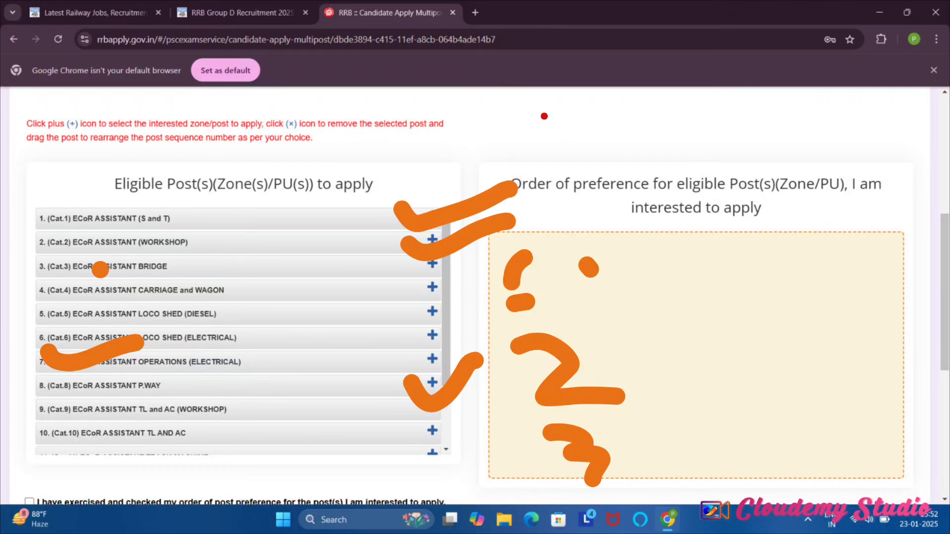
left_click_drag(387, 281, 473, 269)
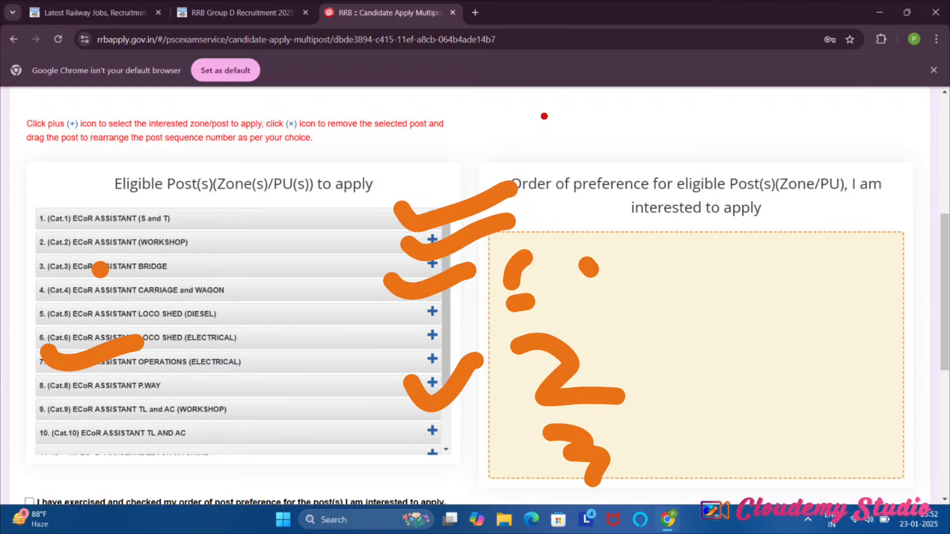
left_click_drag(621, 322, 810, 245)
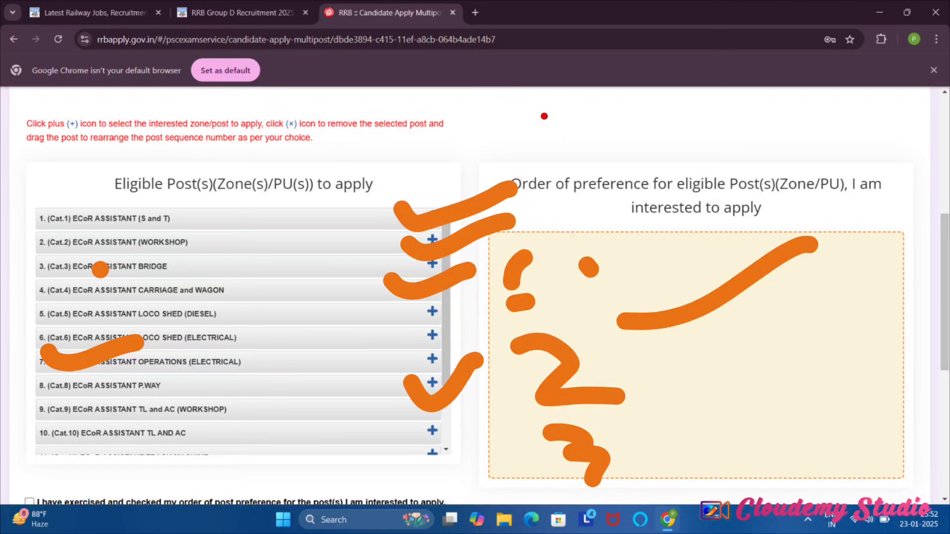
Mark the post-preference confirmation checkbox above the Declaration and add orange marks on the post list in the Application Preview
scroll(544, 116, "down", 7)
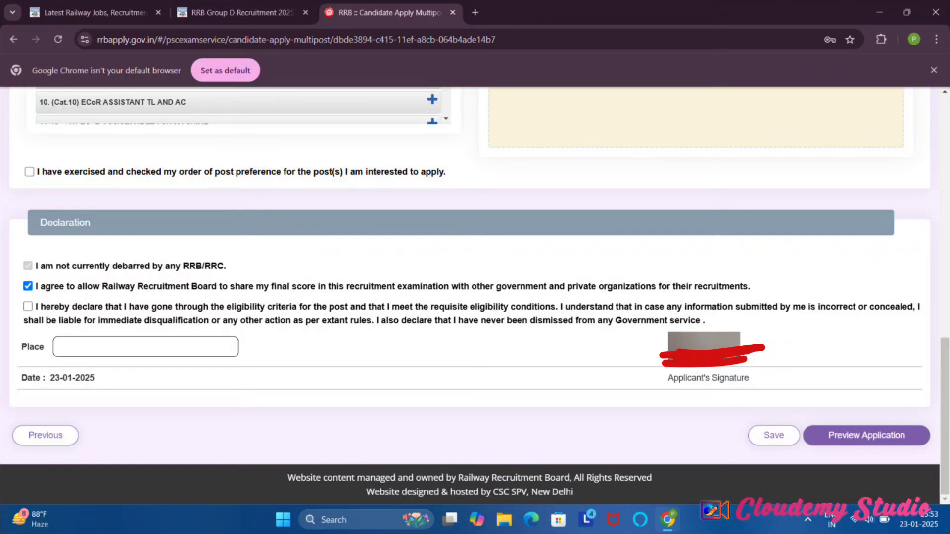
left_click_drag(11, 147, 186, 123)
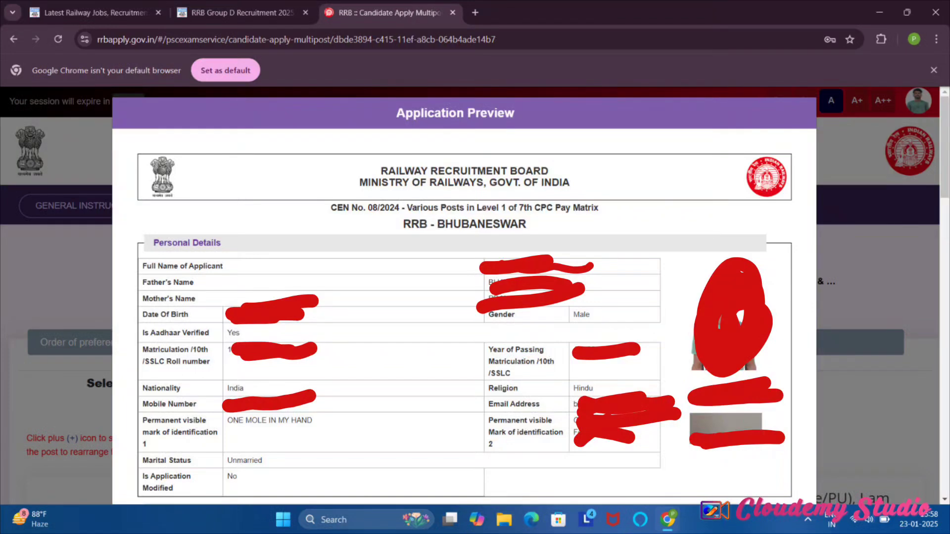
mouse_move(182, 403)
left_mouse_down()
mouse_move(237, 421)
mouse_move(372, 436)
mouse_move(271, 418)
left_mouse_up()
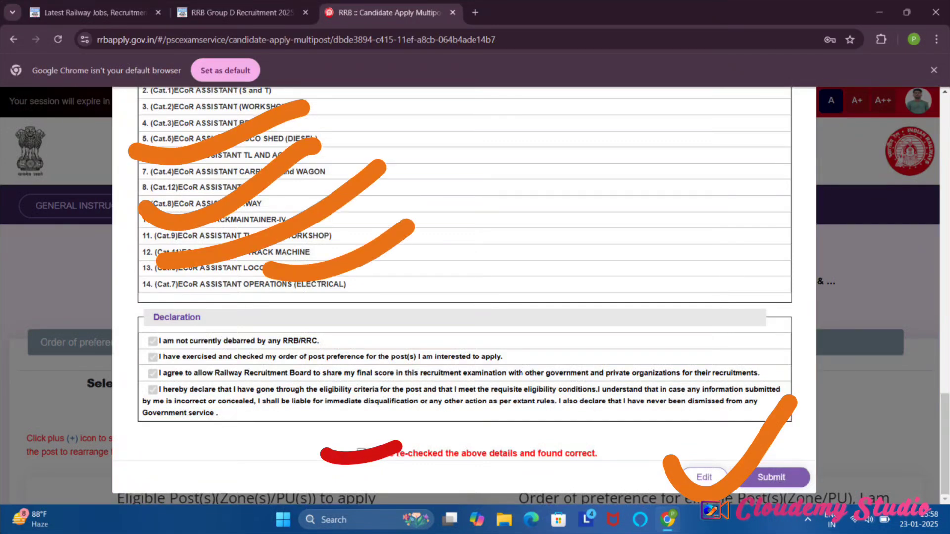
left_click(555, 231)
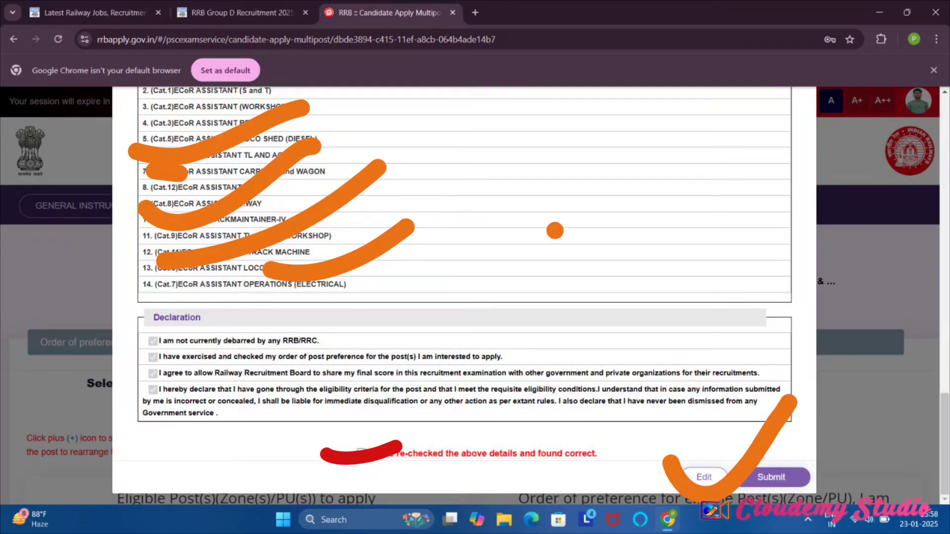